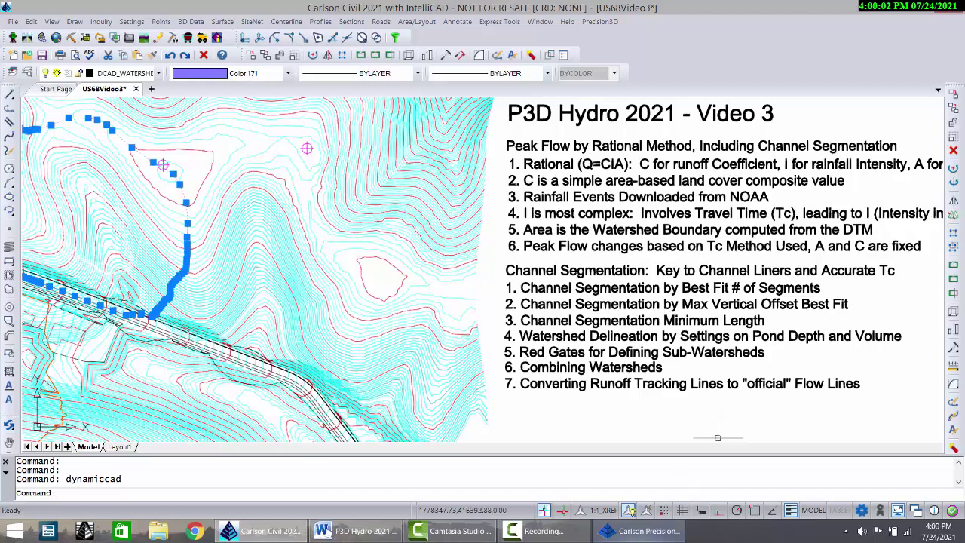
# - Switch to Carlson Precision 3D Topo and review the storm event's return period and the runoff data of SubCatchment Basin 16
pyautogui.click(637, 534)
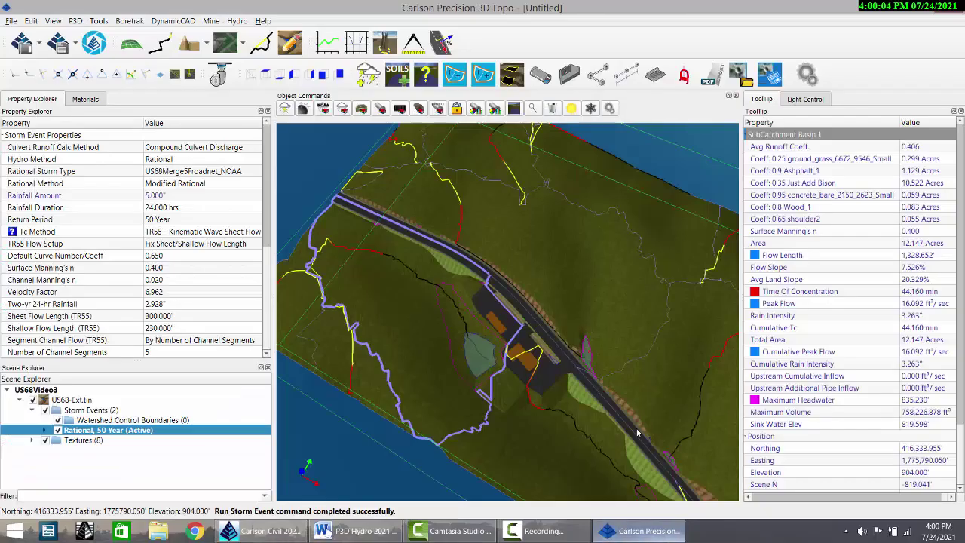
pyautogui.moveTo(581, 286); pyautogui.dragTo(558, 247)
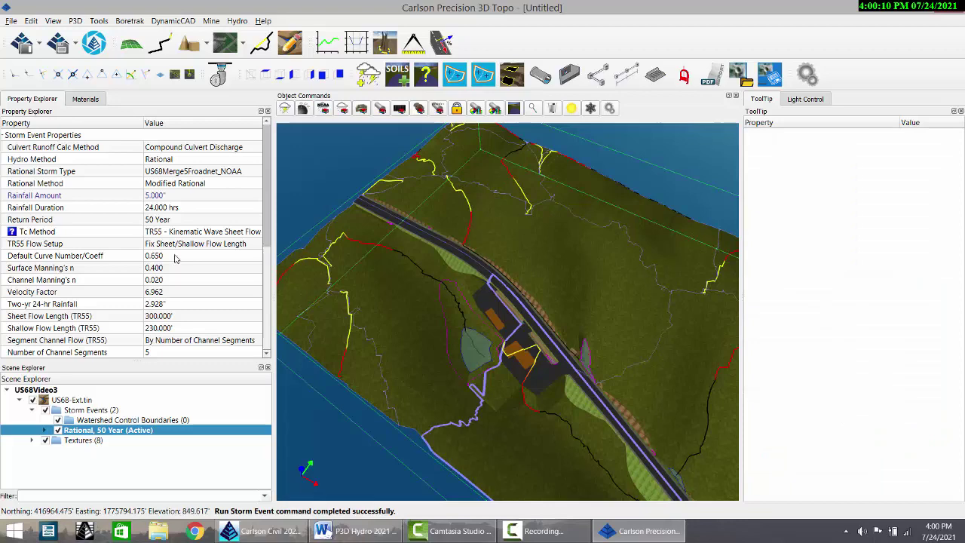
pyautogui.click(162, 224)
pyautogui.click(162, 219)
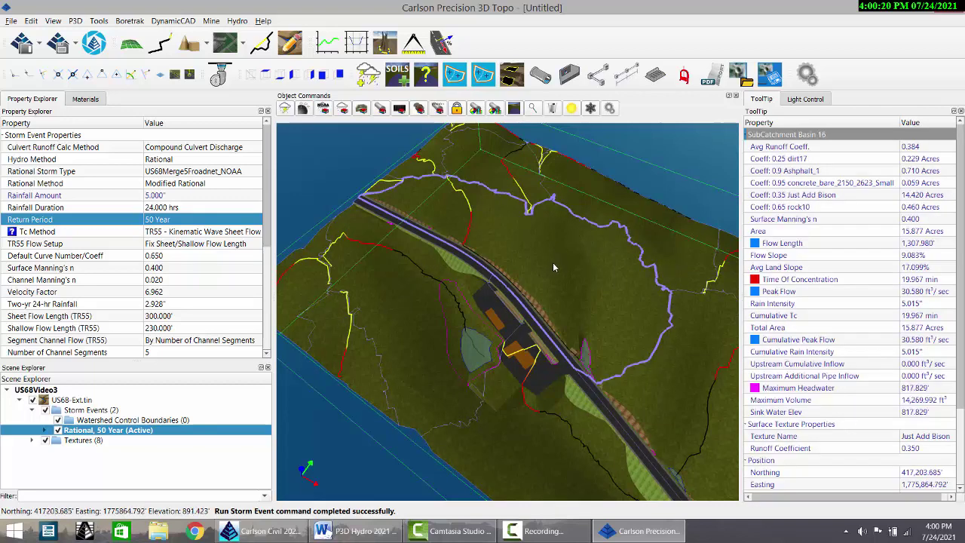
pyautogui.scroll(4, 553, 263)
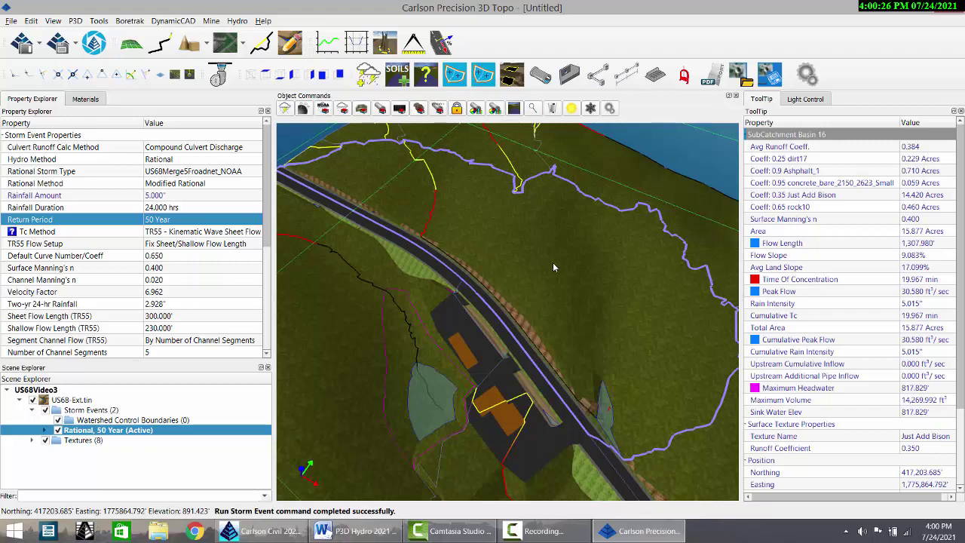
pyautogui.scroll(-3, 553, 263)
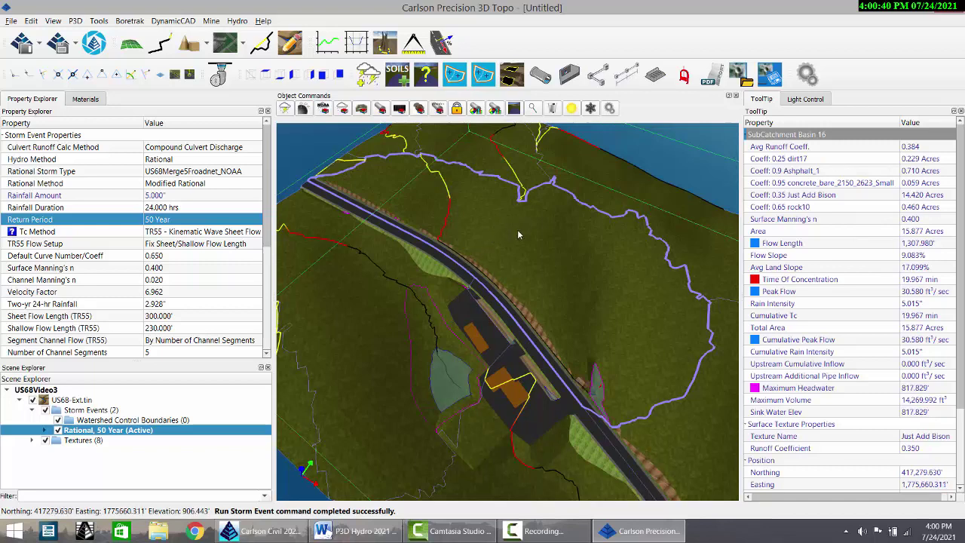
pyautogui.moveTo(557, 253); pyautogui.dragTo(508, 245, button='middle')
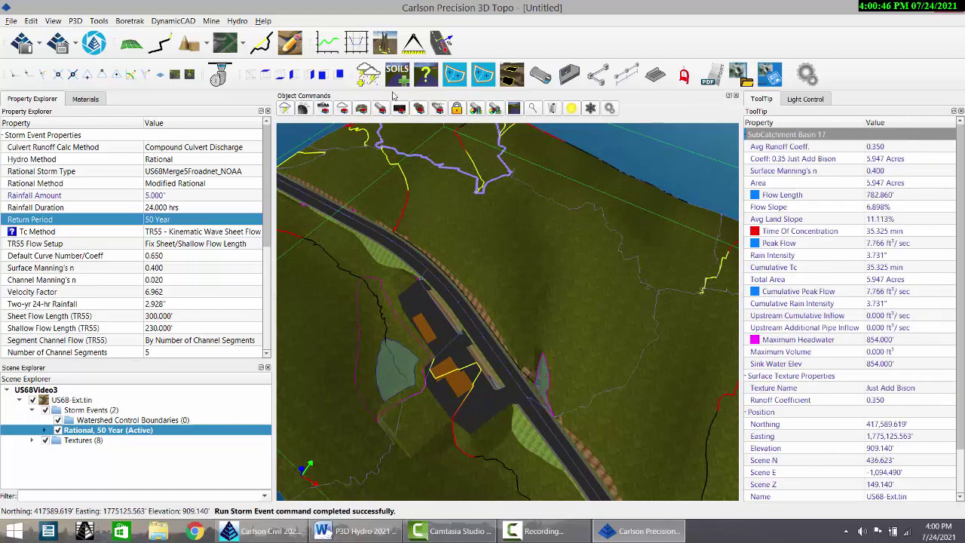
# - Draw a closed seven-point polyline enclosing about 2.14 acres of hillside beside the road, inside SubCatchment Basin 16
pyautogui.click(160, 43)
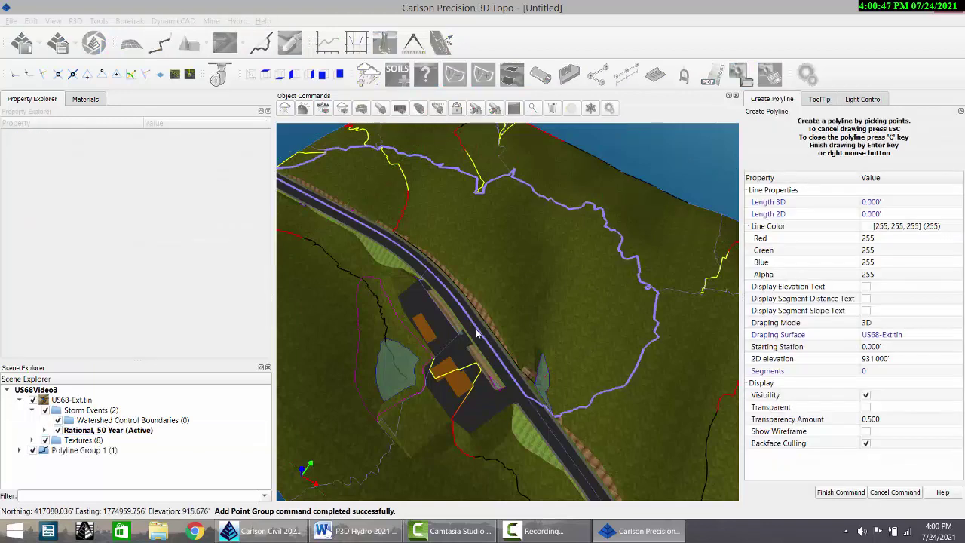
pyautogui.click(524, 346)
pyautogui.click(494, 285)
pyautogui.click(496, 247)
pyautogui.click(537, 241)
pyautogui.click(583, 257)
pyautogui.click(573, 328)
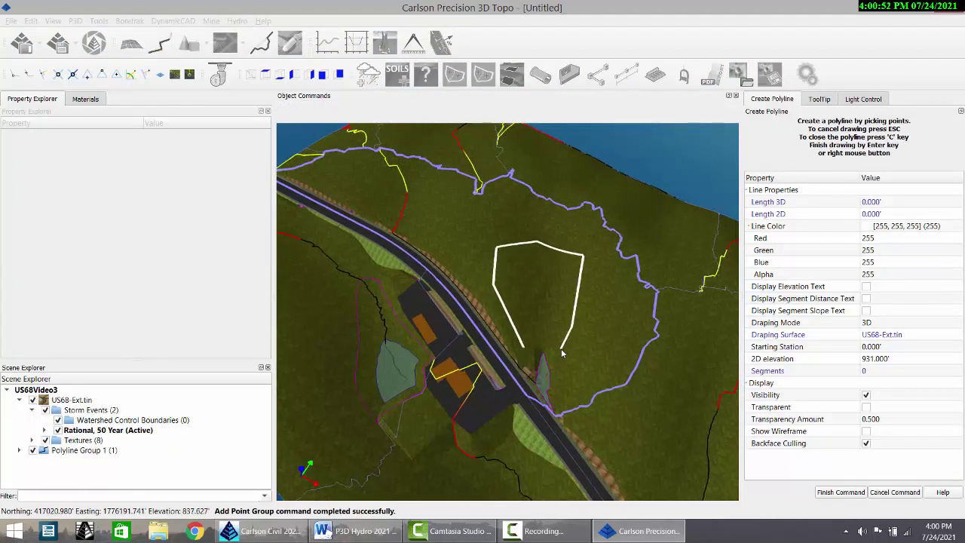
pyautogui.click(562, 353)
pyautogui.press('c')
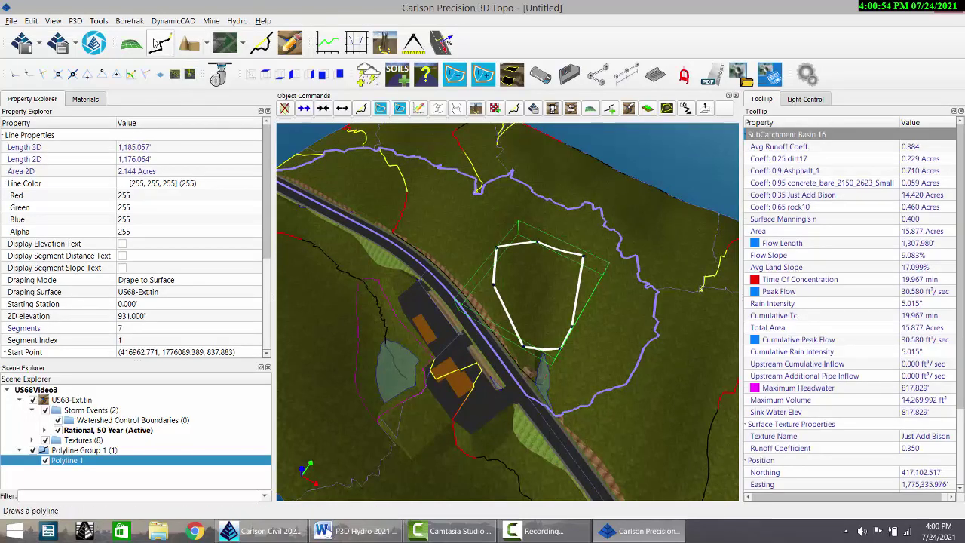
# - Apply the Twisted Hills material to the surface area enclosed by the new polyline
pyautogui.click(90, 104)
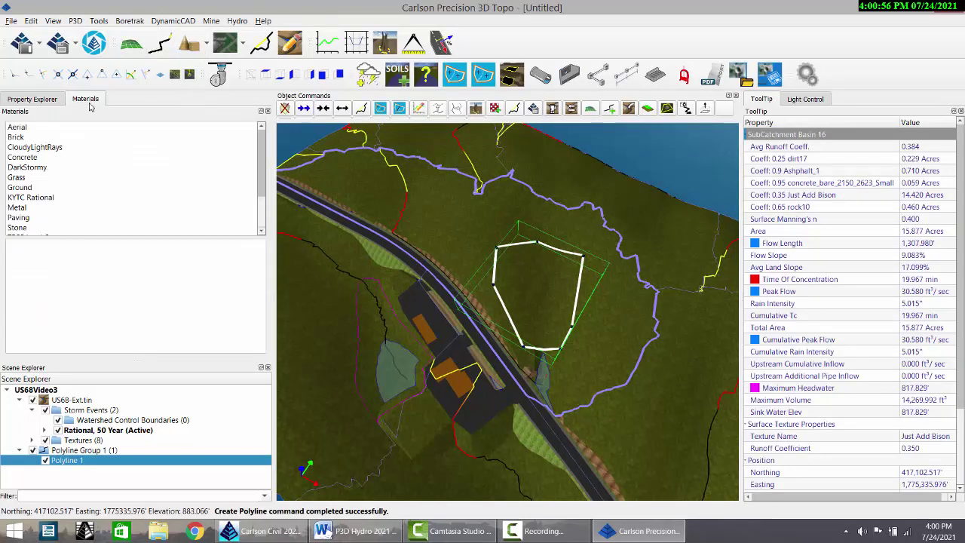
pyautogui.click(21, 189)
pyautogui.moveTo(264, 256); pyautogui.dragTo(270, 362)
pyautogui.moveTo(25, 328); pyautogui.dragTo(537, 285)
pyautogui.click(538, 531)
pyautogui.click(916, 482)
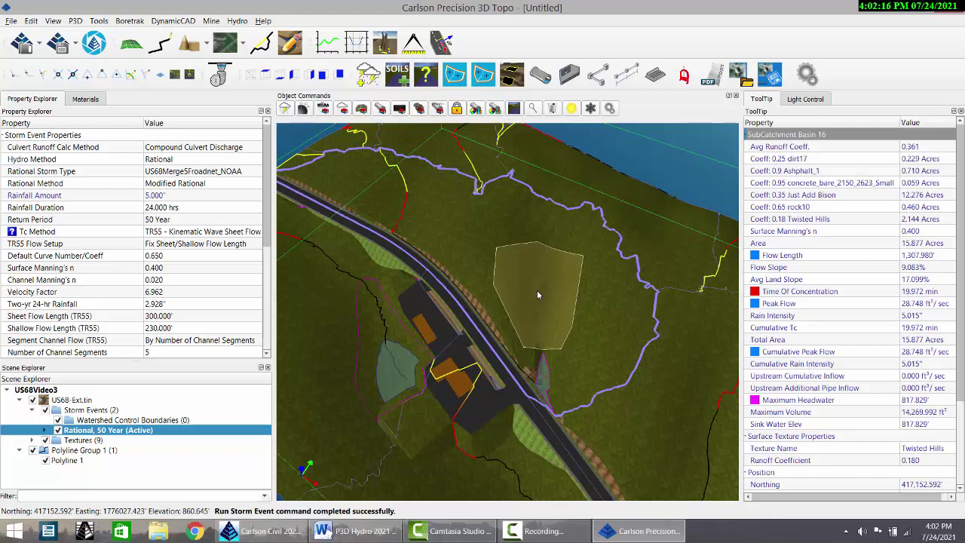
# - Download the Google Maps satellite image and drape it to the US68-Ext.tin surface
pyautogui.moveTo(449, 214)
pyautogui.mouseDown(button='middle')
pyautogui.moveTo(440, 224)
pyautogui.moveTo(450, 232)
pyautogui.mouseUp(button='middle')
pyautogui.moveTo(450, 232); pyautogui.dragTo(455, 235)
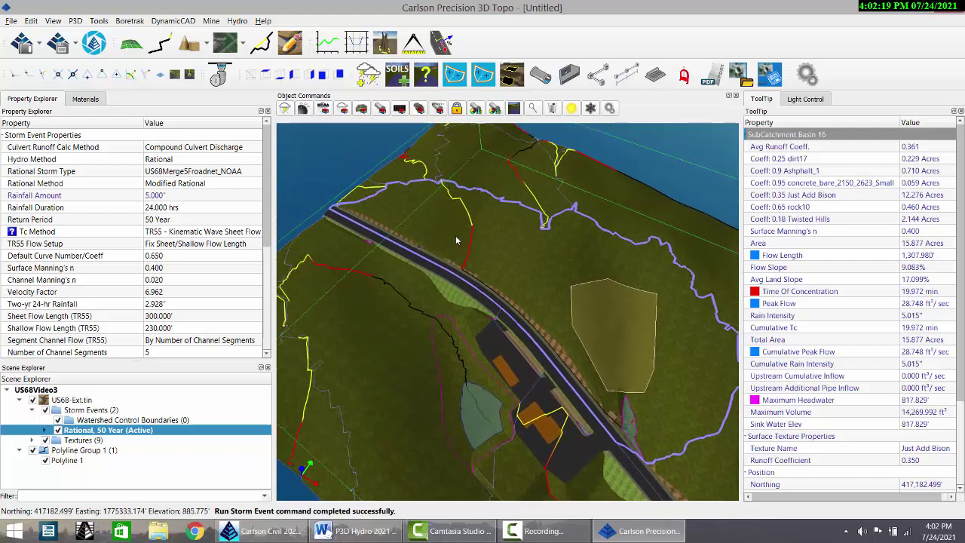
pyautogui.click(242, 46)
pyautogui.click(301, 58)
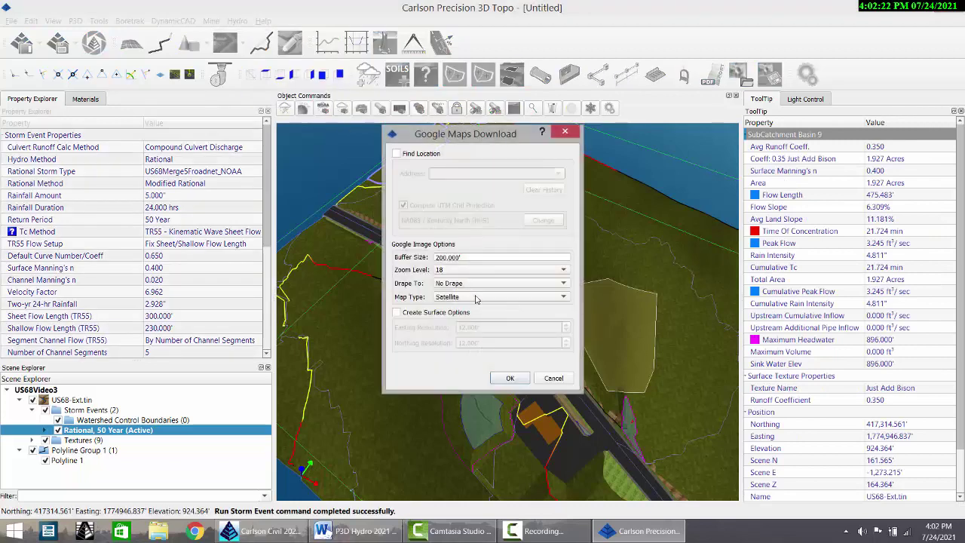
pyautogui.click(563, 286)
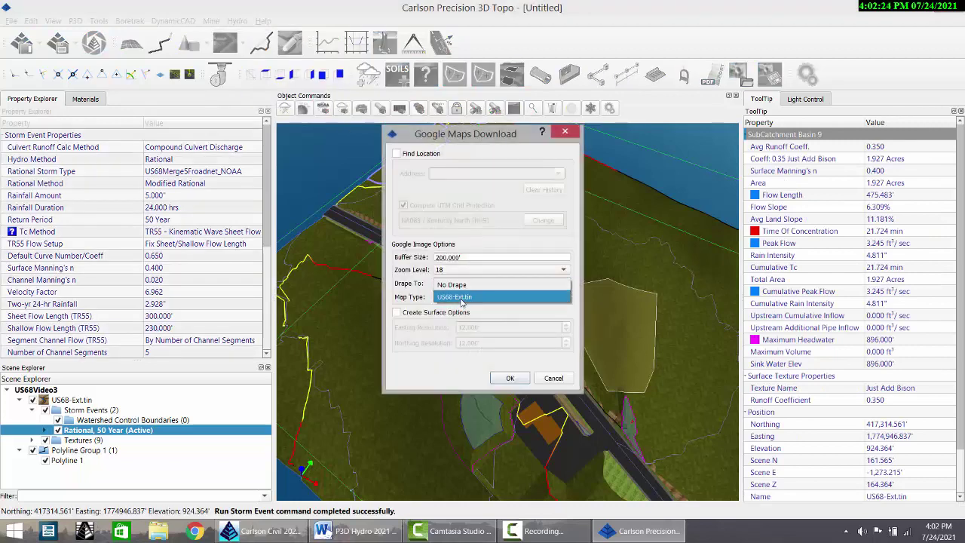
pyautogui.click(463, 302)
pyautogui.click(511, 379)
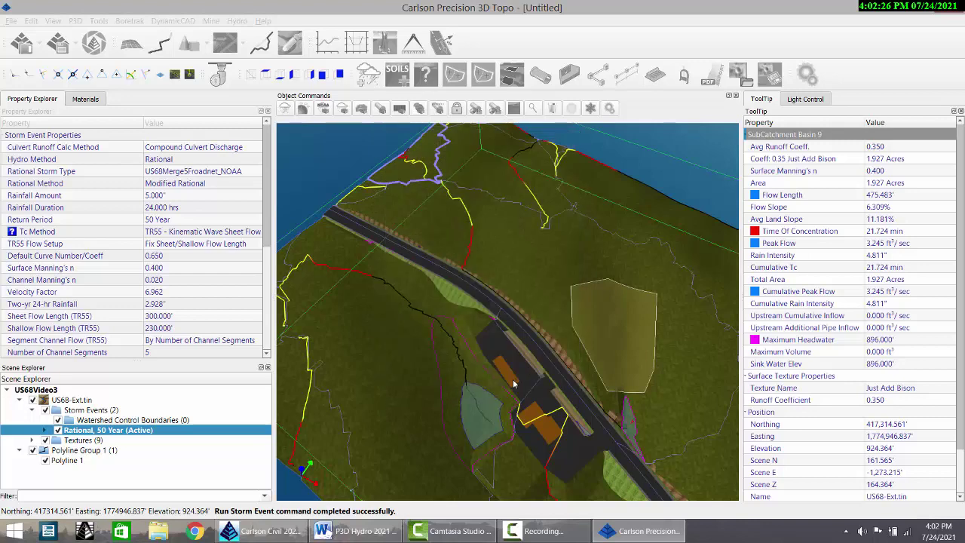
pyautogui.click(542, 531)
pyautogui.click(914, 483)
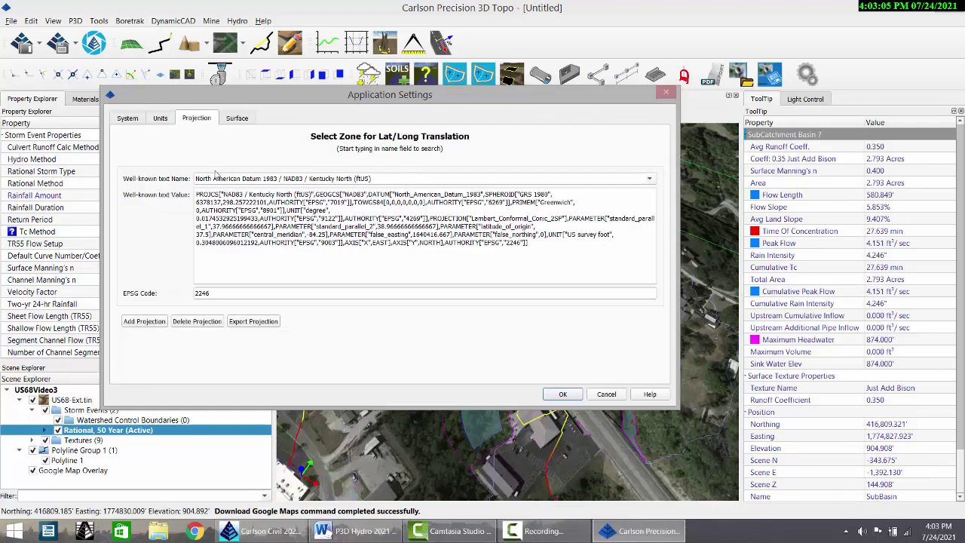
# - Accept the NAD83 / Kentucky North (ftUS) projection and examine the aerial image around the parking lot beside the road
pyautogui.click(560, 395)
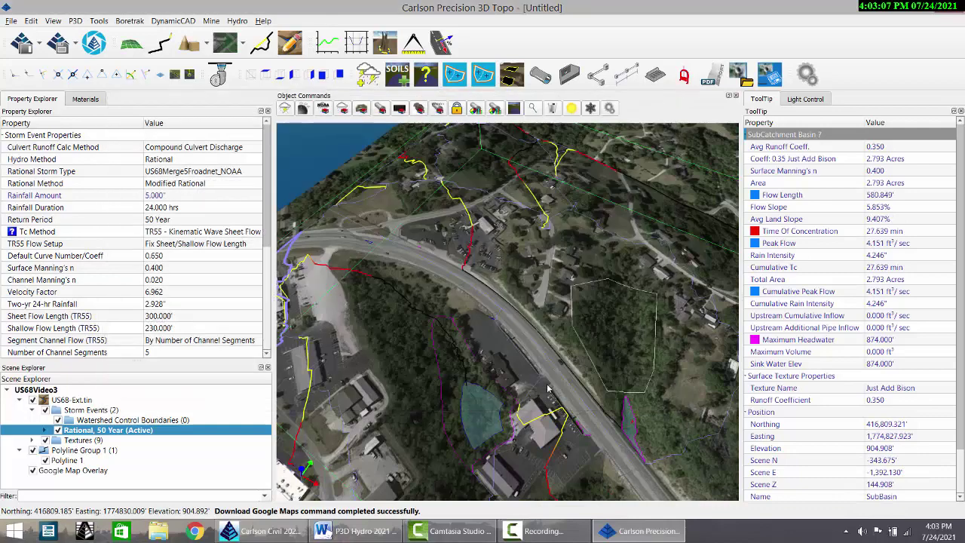
pyautogui.moveTo(487, 242); pyautogui.dragTo(409, 365, button='middle')
pyautogui.scroll(3, 392, 410)
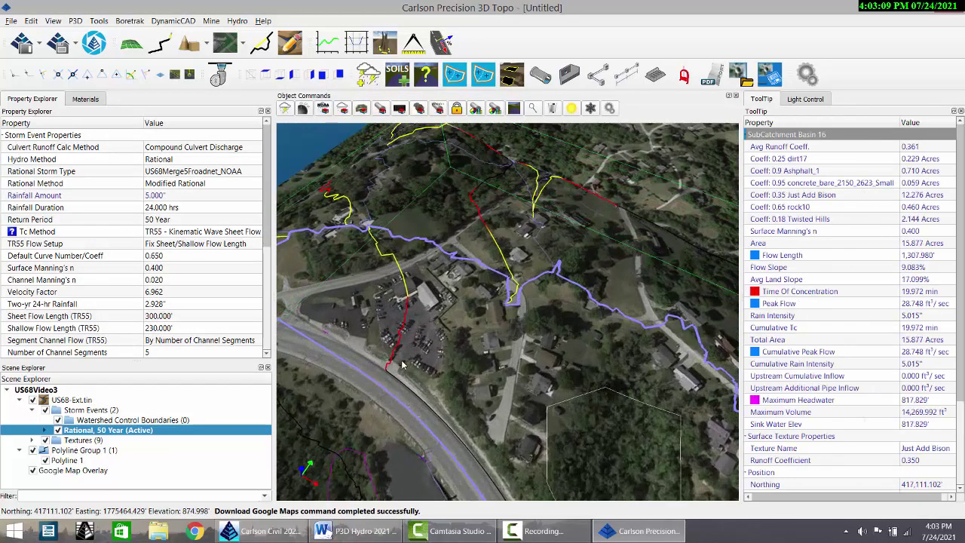
pyautogui.moveTo(391, 412); pyautogui.dragTo(455, 352)
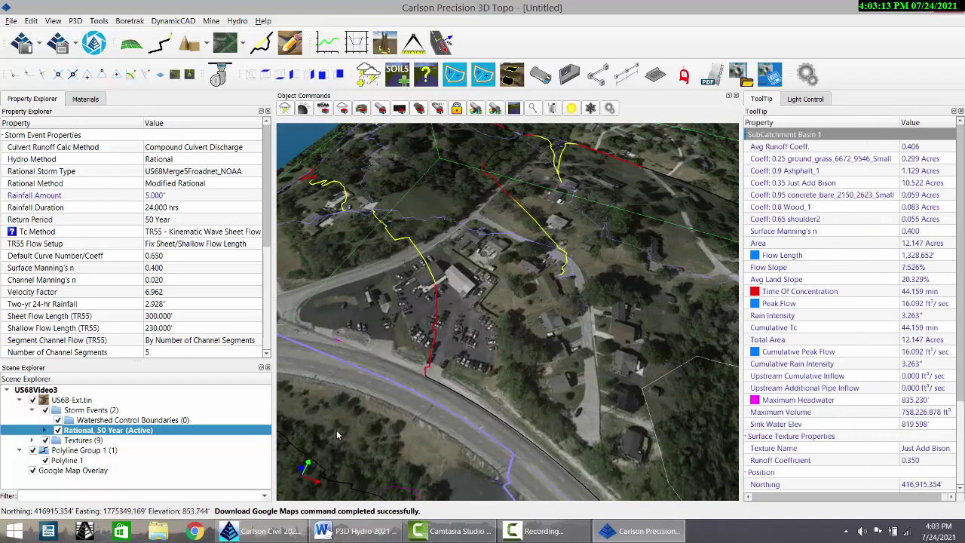
pyautogui.rightClick(544, 531)
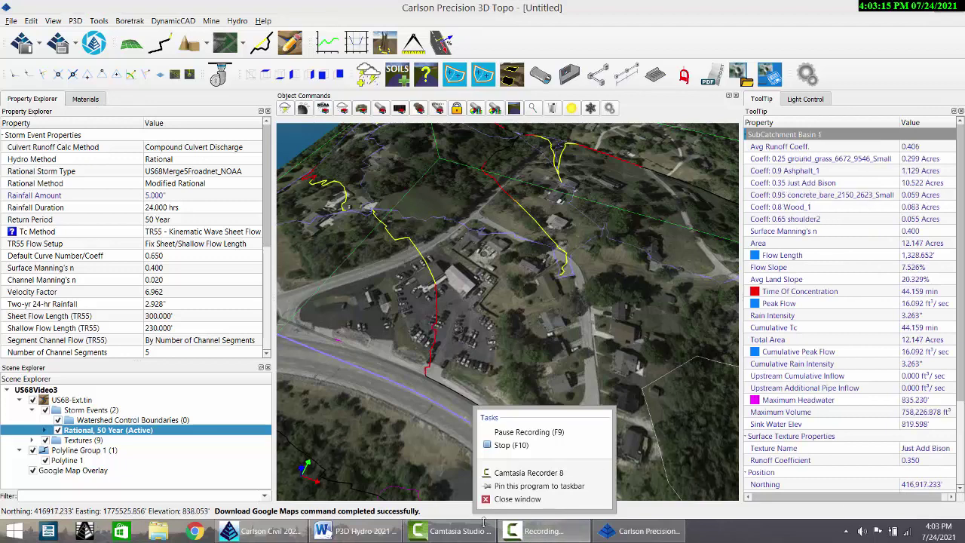
pyautogui.click(529, 434)
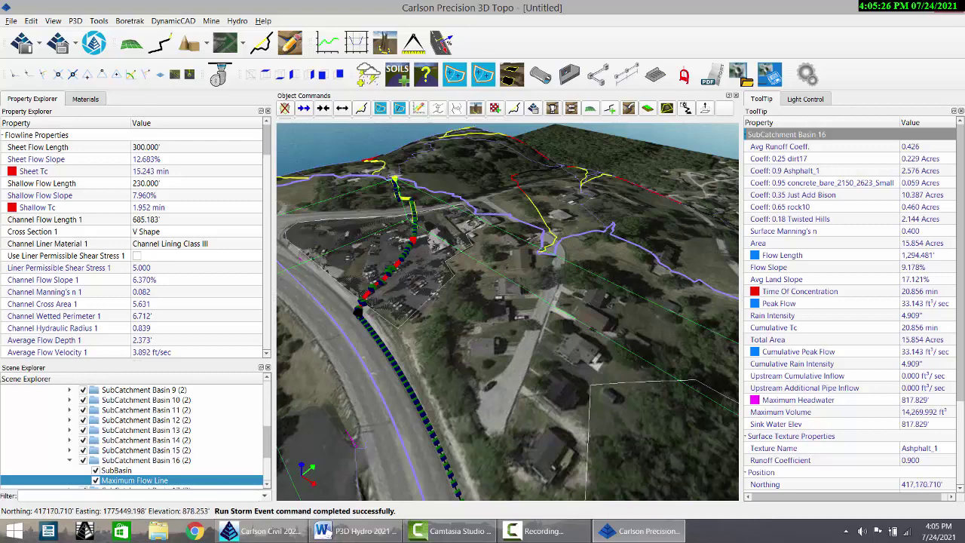
# - Set the US68-Ext.tin surface's display type to Show Textures and hide the Google Map Overlay
pyautogui.moveTo(269, 456); pyautogui.dragTo(163, 379)
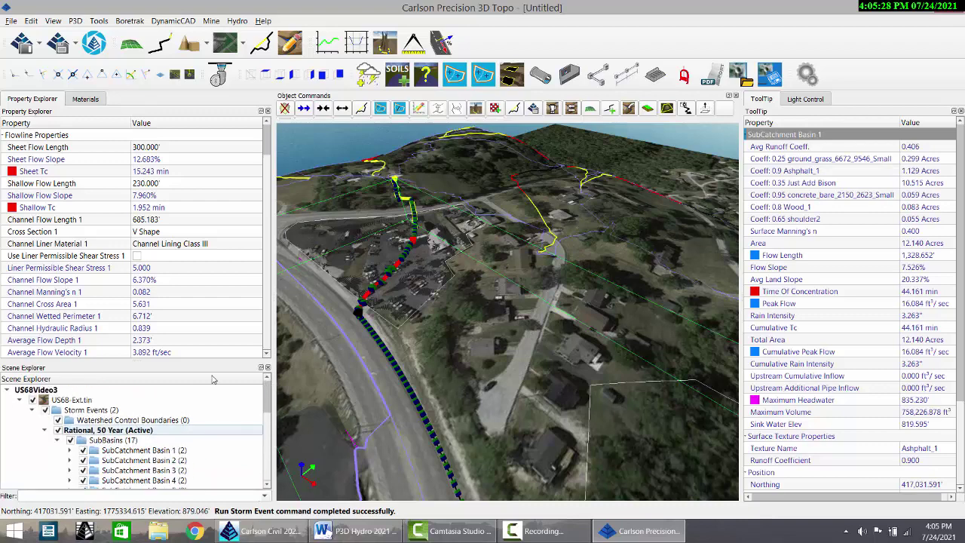
pyautogui.click(75, 401)
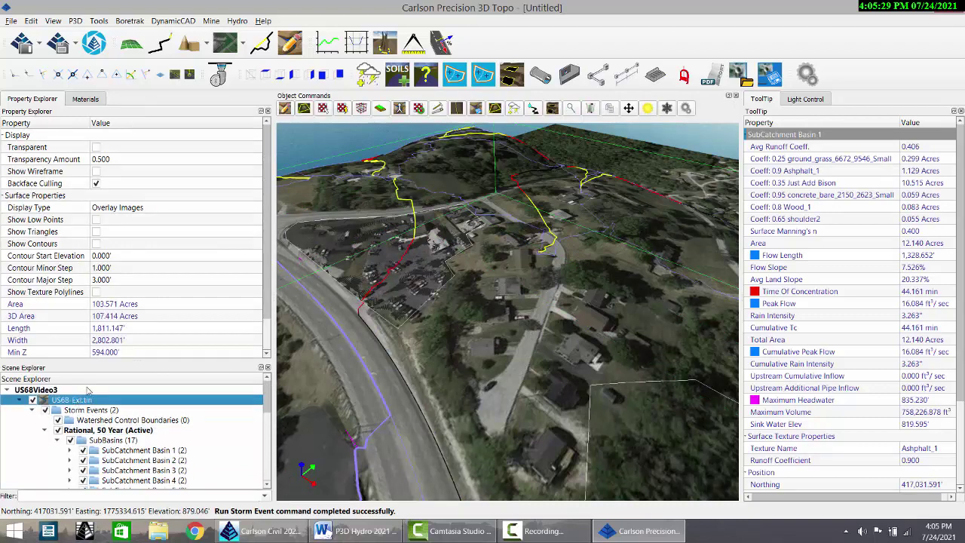
pyautogui.click(121, 208)
pyautogui.click(124, 208)
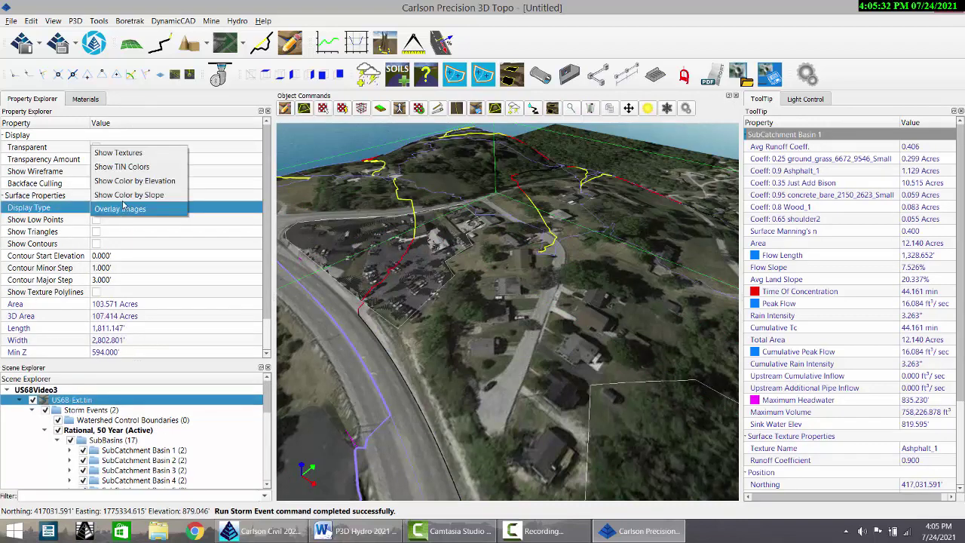
pyautogui.click(125, 154)
pyautogui.moveTo(266, 401); pyautogui.dragTo(266, 469)
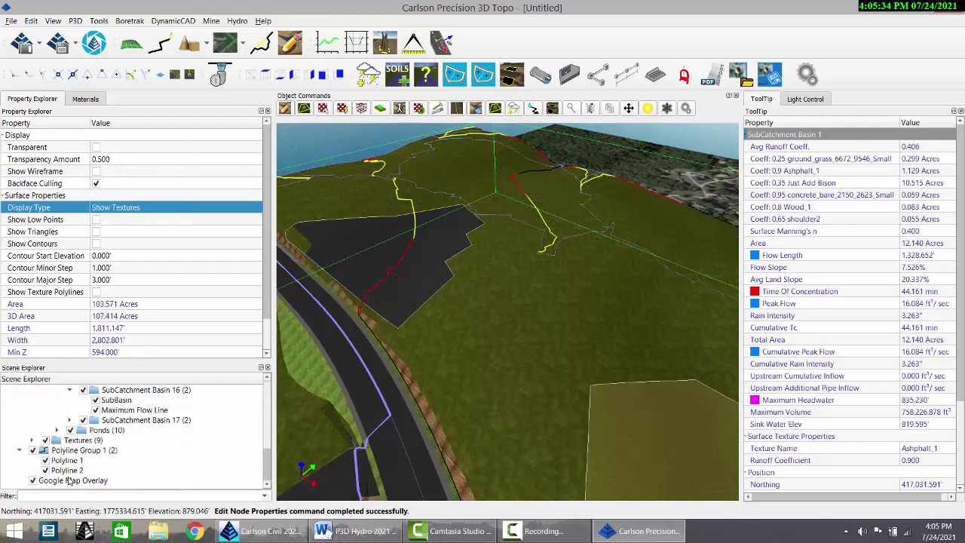
pyautogui.click(33, 481)
# - Select the maximum flow line of SubCatchment Basin 16 and view its full course along the road
pyautogui.moveTo(430, 327); pyautogui.dragTo(461, 360)
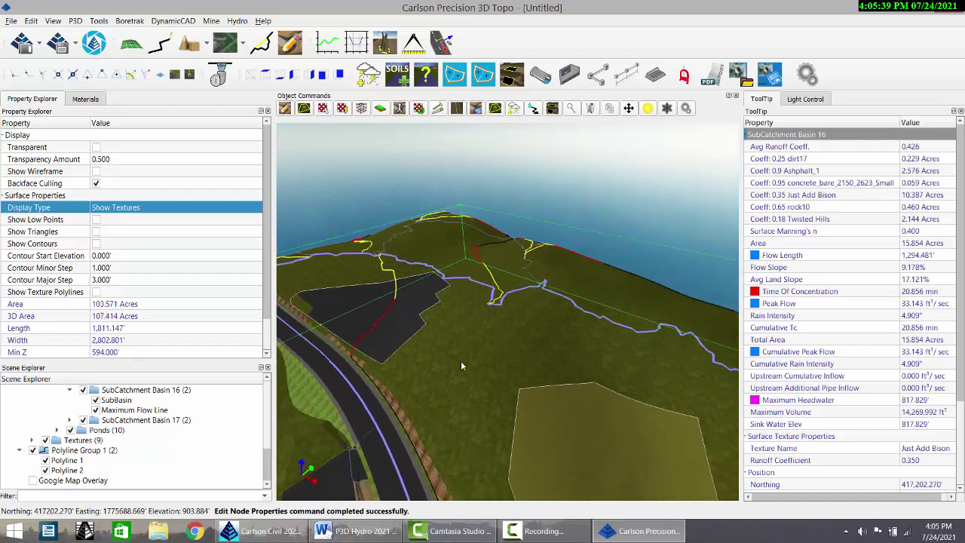
pyautogui.click(382, 400)
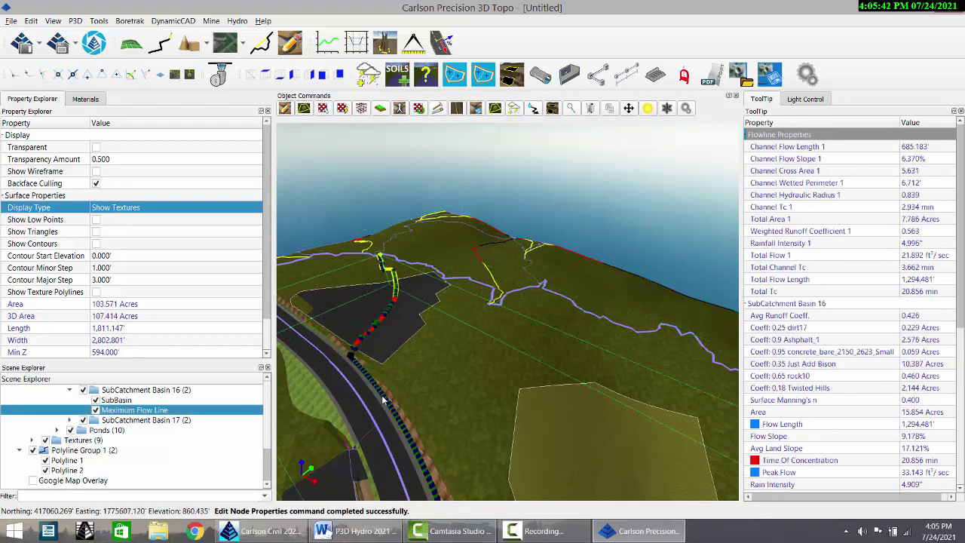
pyautogui.moveTo(462, 416); pyautogui.dragTo(460, 399)
pyautogui.scroll(-3, 450, 405)
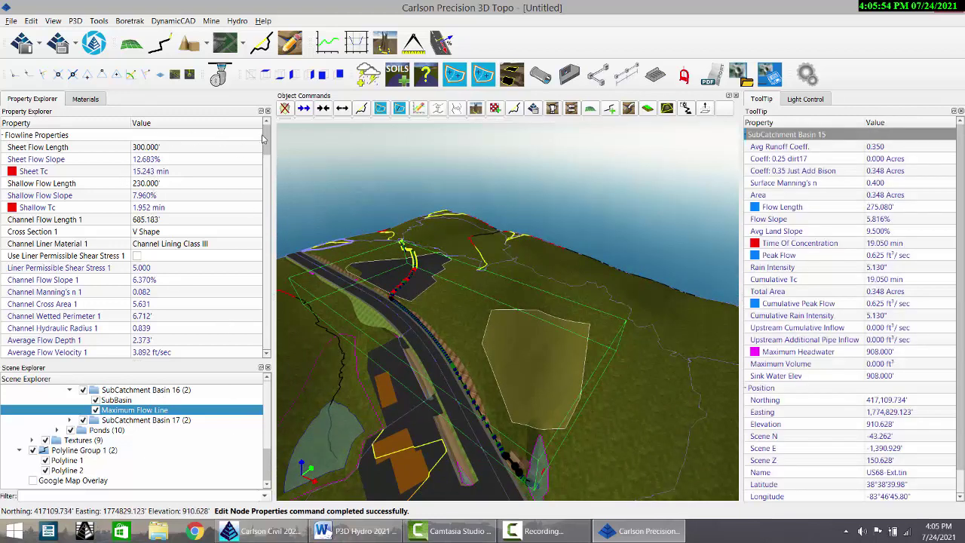
# - Examine the liner, slope and shear stress properties of channel segment 2 and its end point on the flow line near the pond
pyautogui.moveTo(265, 148); pyautogui.dragTo(271, 205)
pyautogui.scroll(4, 507, 444)
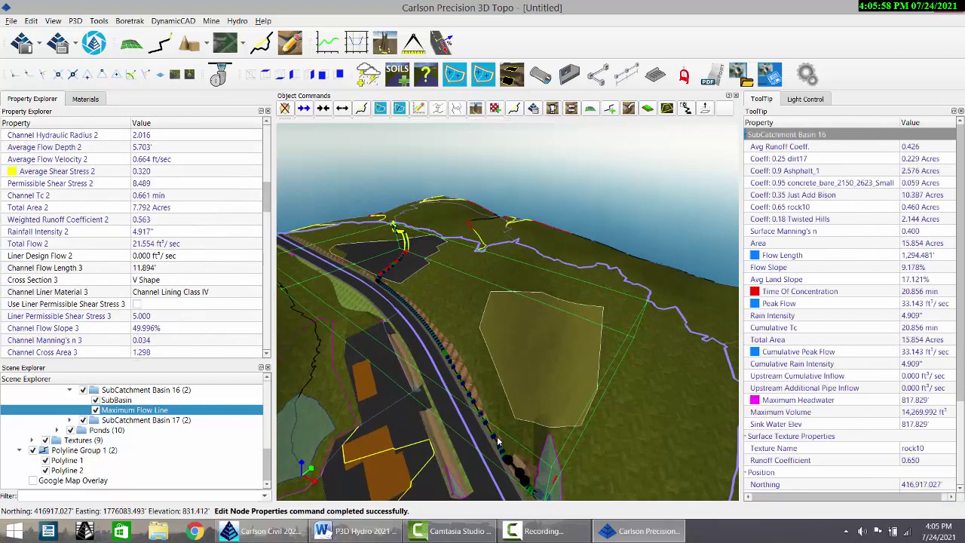
pyautogui.scroll(2, 533, 438)
pyautogui.moveTo(531, 436); pyautogui.dragTo(506, 403, button='middle')
pyautogui.scroll(2, 503, 387)
pyautogui.scroll(4, 502, 388)
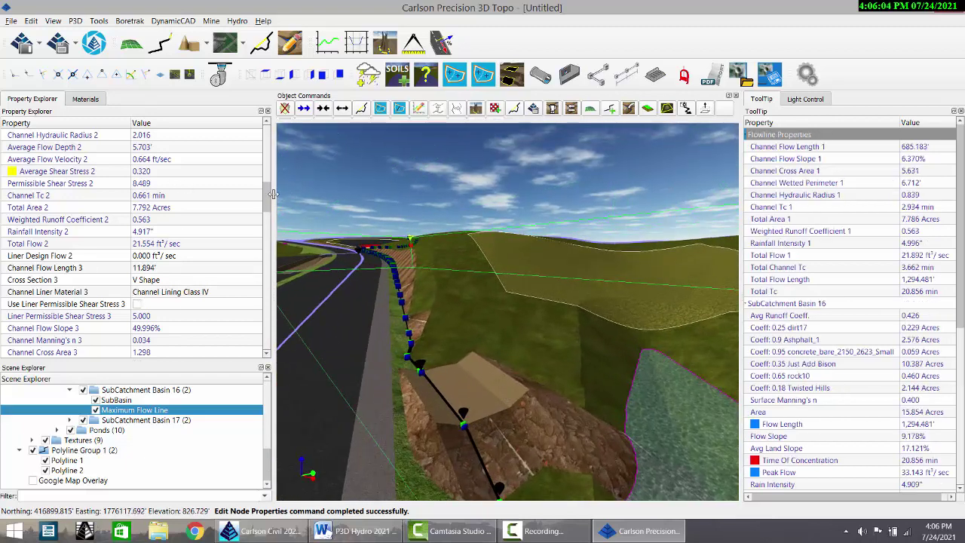
pyautogui.scroll(1, 265, 203)
pyautogui.scroll(1, 265, 200)
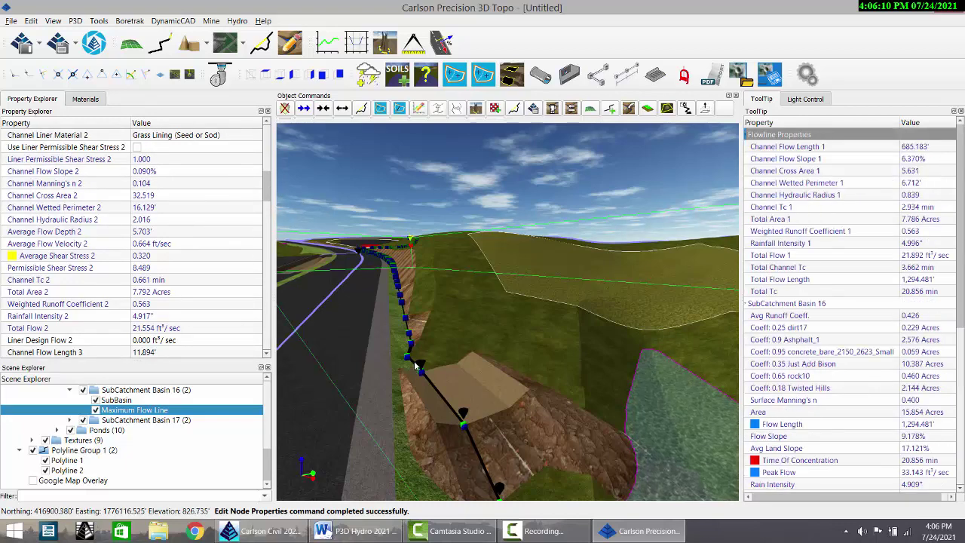
pyautogui.moveTo(413, 345)
# - Review the liner material, slope and average versus permissible shear stress of channel segment 3 on the steep drop
pyautogui.scroll(-2, 266, 194)
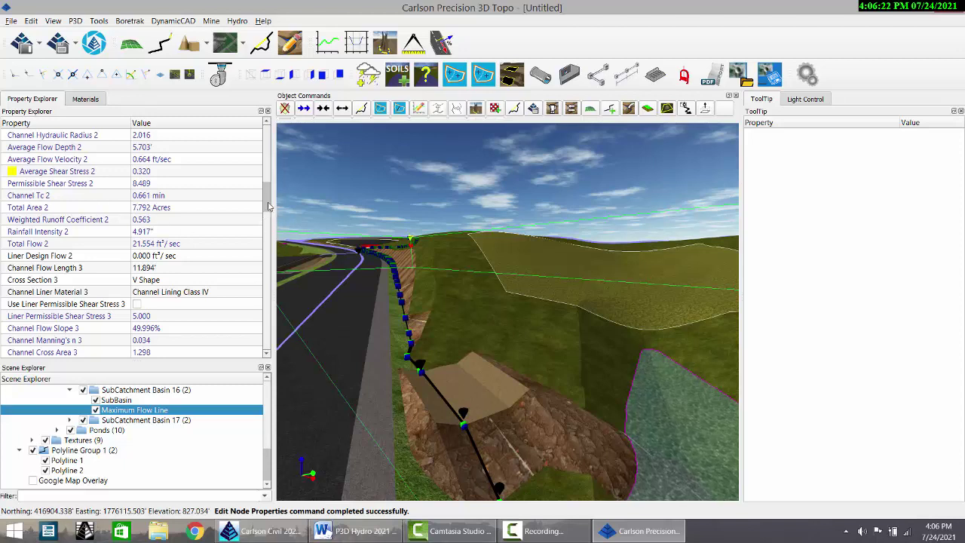
pyautogui.scroll(-1, 268, 207)
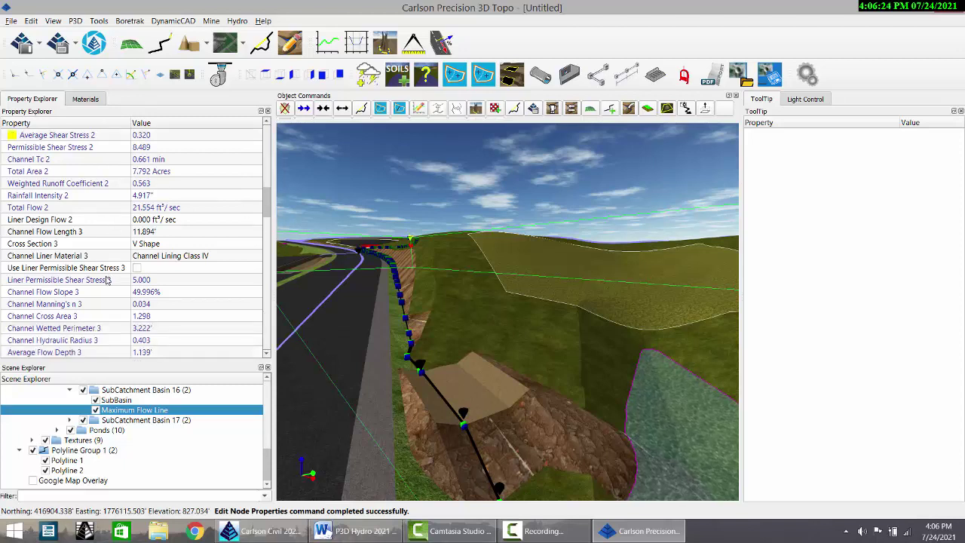
pyautogui.scroll(-3, 267, 209)
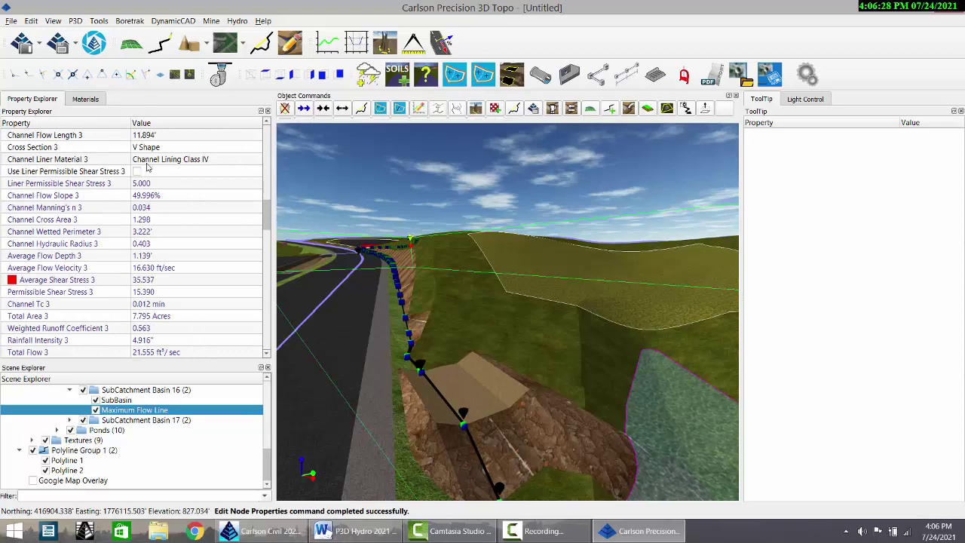
pyautogui.moveTo(474, 435)
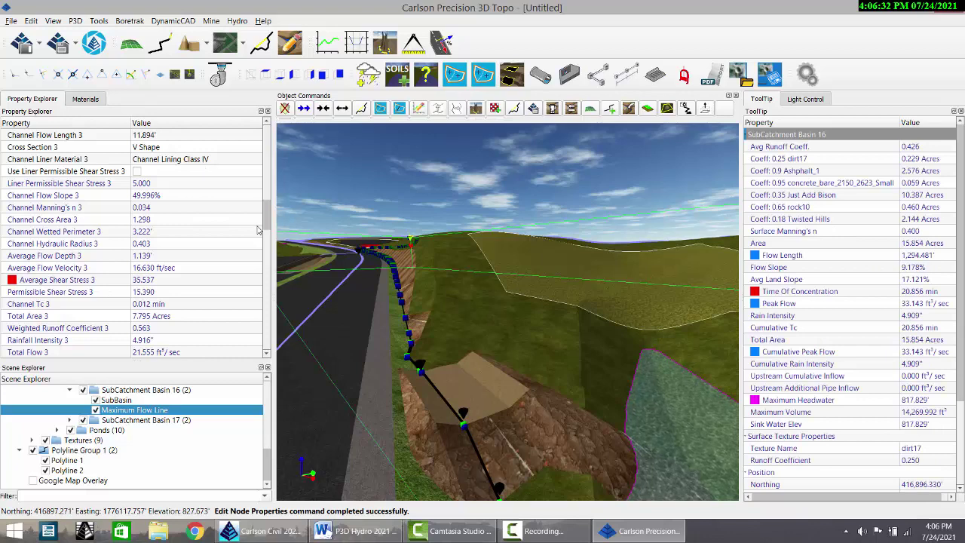
# - Review the shear stress and flow results of channel segment 3 and the length, liner and slope of segment 4
pyautogui.scroll(-1, 266, 217)
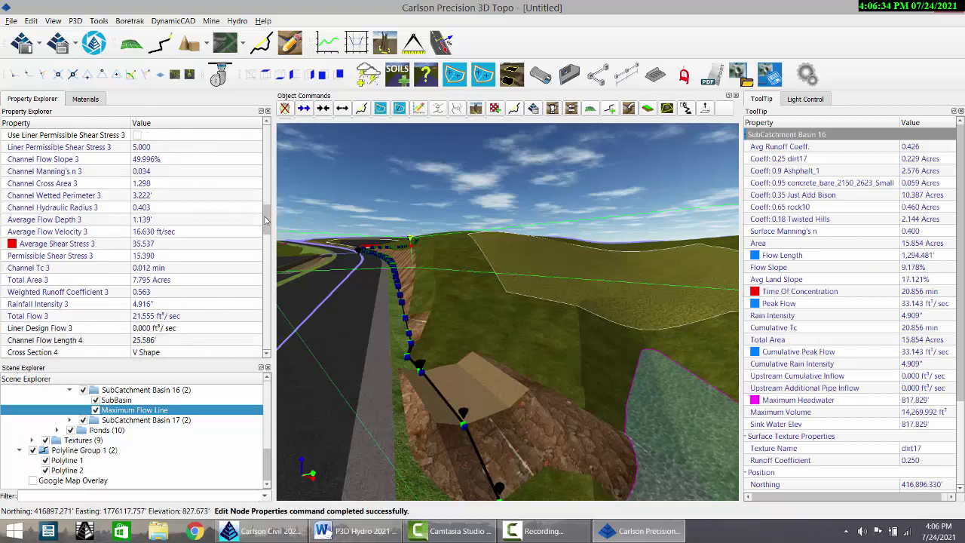
pyautogui.moveTo(266, 220); pyautogui.dragTo(266, 225)
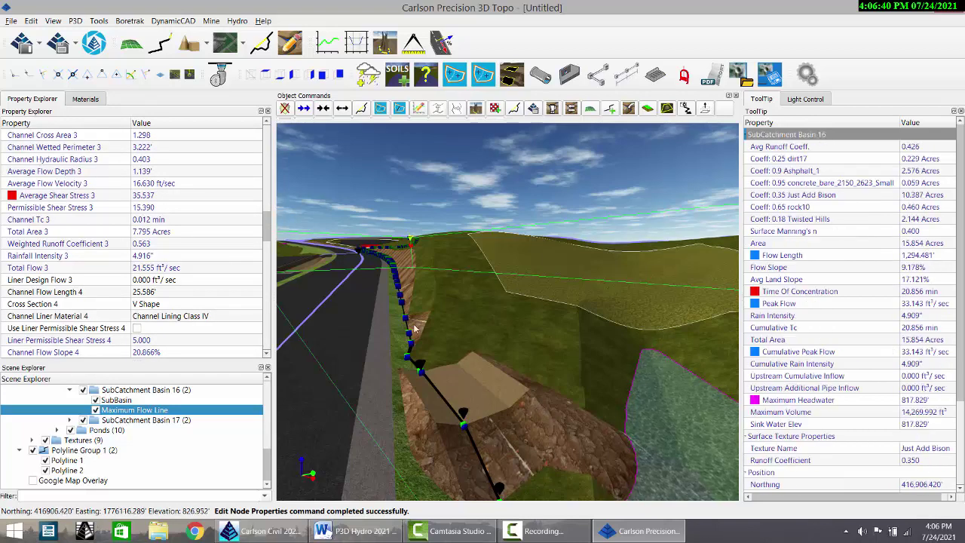
pyautogui.moveTo(372, 270); pyautogui.dragTo(384, 289, button='middle')
pyautogui.scroll(-5, 384, 289)
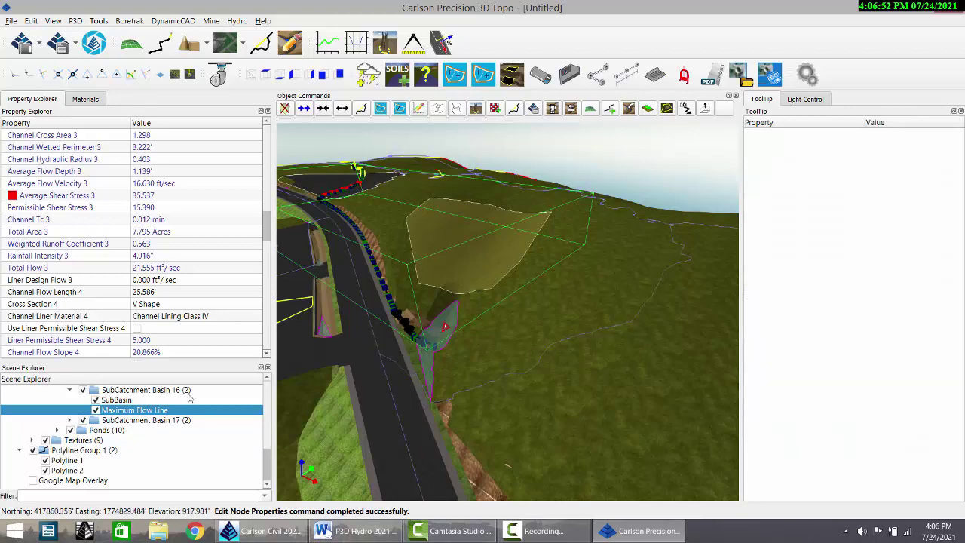
# - Inspect the US68Merge5Froadnet_NOAA rainfall intensity table in the rainfall library of the Rational, 50 Year storm event
pyautogui.moveTo(265, 469); pyautogui.dragTo(280, 399)
pyautogui.click(134, 431)
pyautogui.click(343, 110)
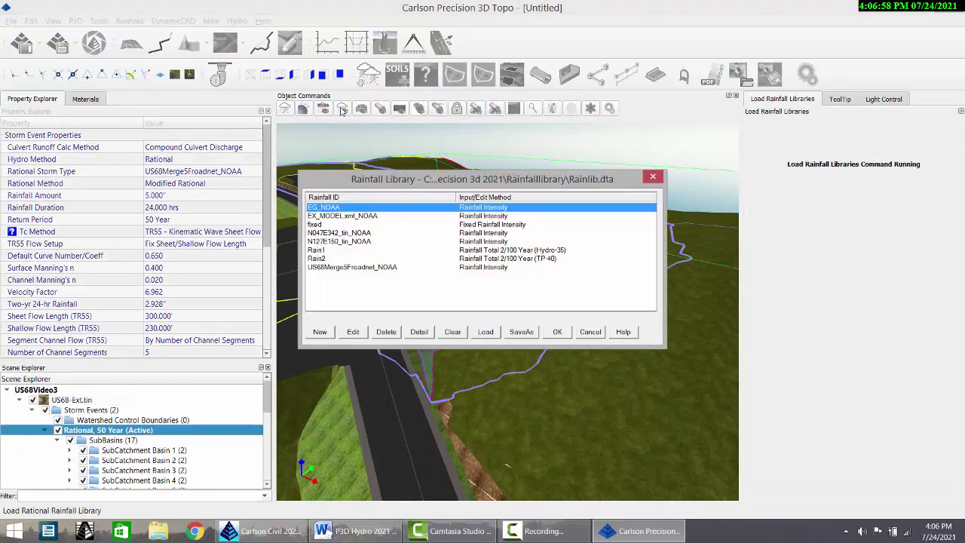
pyautogui.click(331, 268)
pyautogui.click(355, 333)
pyautogui.click(230, 247)
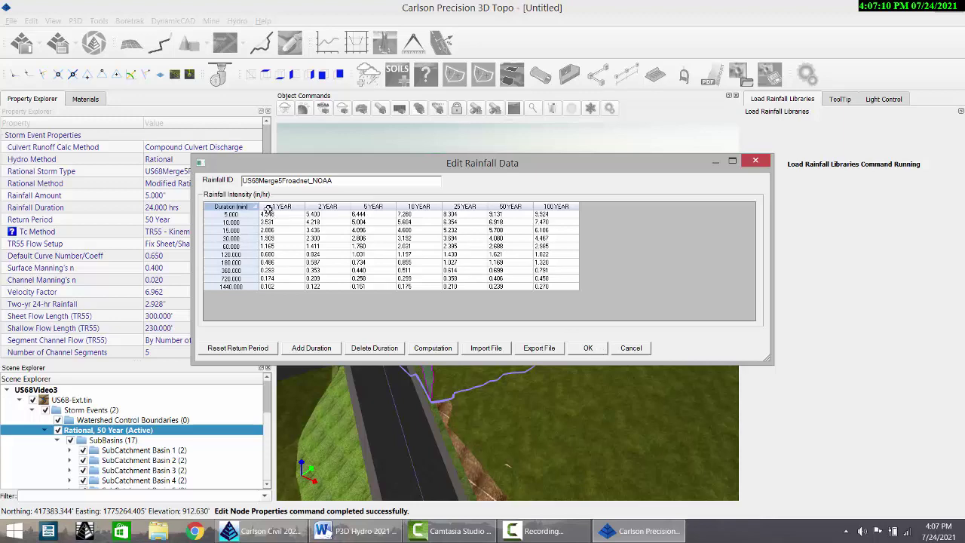
pyautogui.click(589, 349)
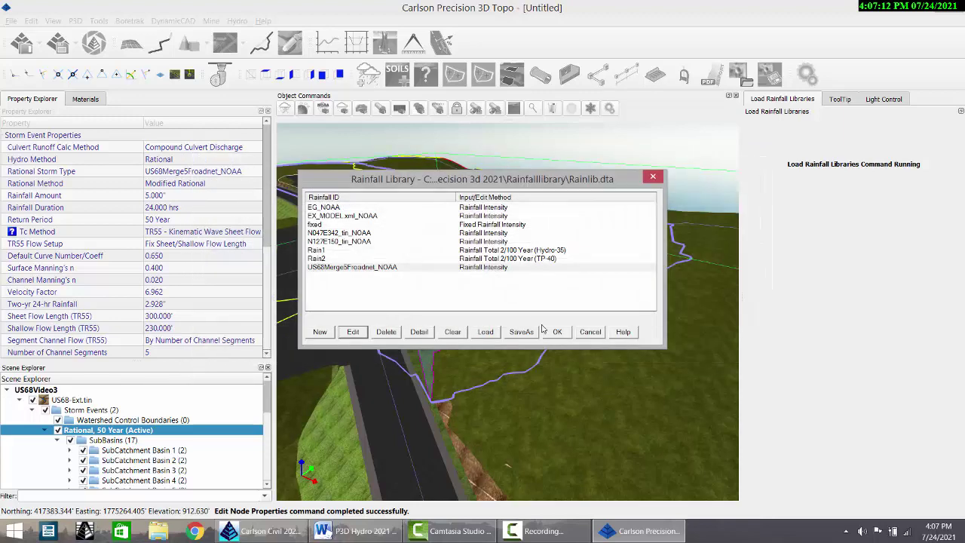
pyautogui.click(557, 332)
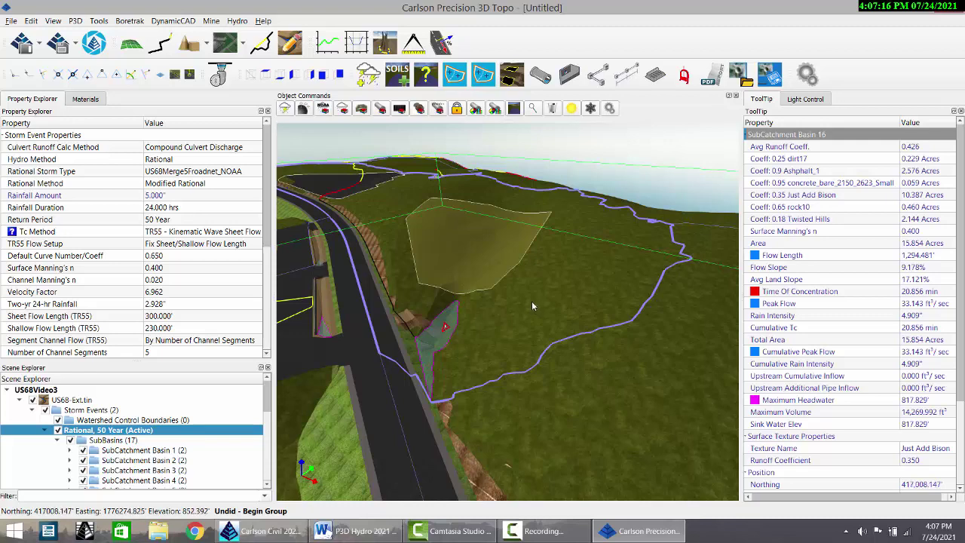
pyautogui.moveTo(476, 268)
pyautogui.mouseDown(button='middle')
pyautogui.moveTo(504, 275)
pyautogui.moveTo(478, 261)
pyautogui.moveTo(480, 272)
pyautogui.mouseUp(button='middle')
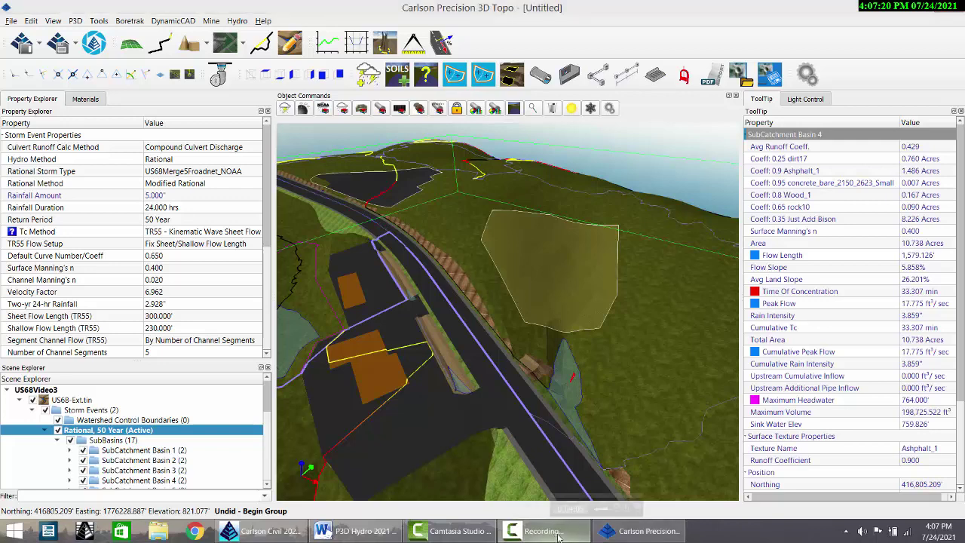
pyautogui.click(544, 531)
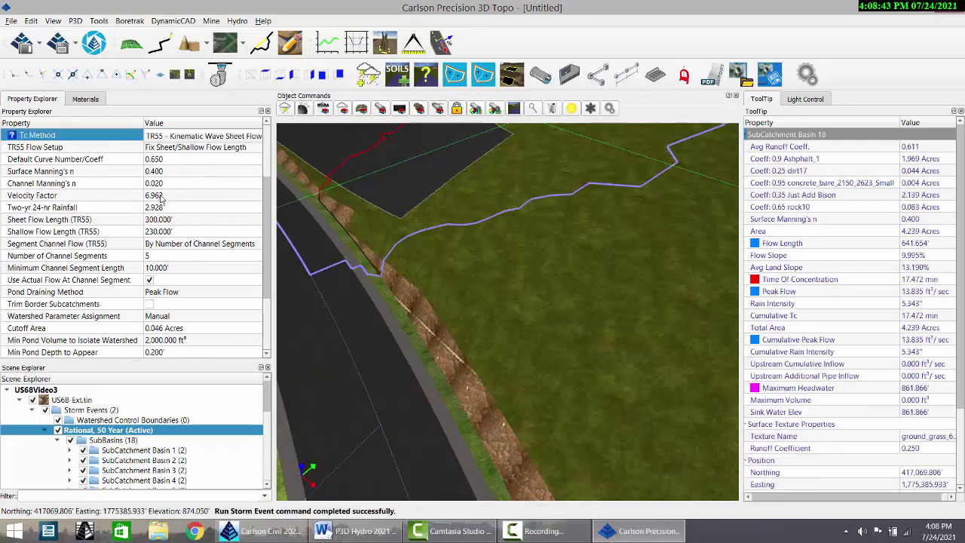
# - Check the storm event's Tc Method options and set Segment Channel Flow (TR55) to By Vertical Offset
pyautogui.click(180, 138)
pyautogui.click(182, 137)
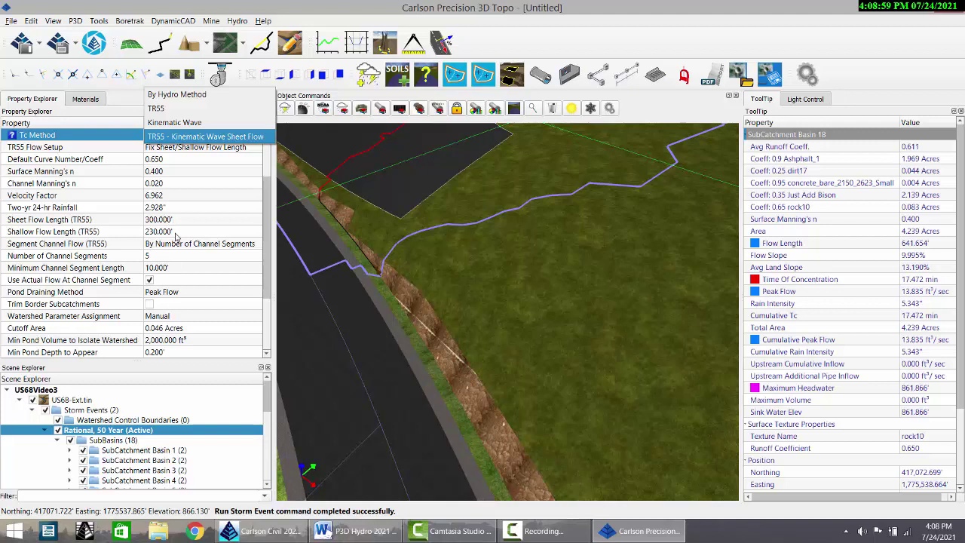
pyautogui.click(151, 248)
pyautogui.click(151, 249)
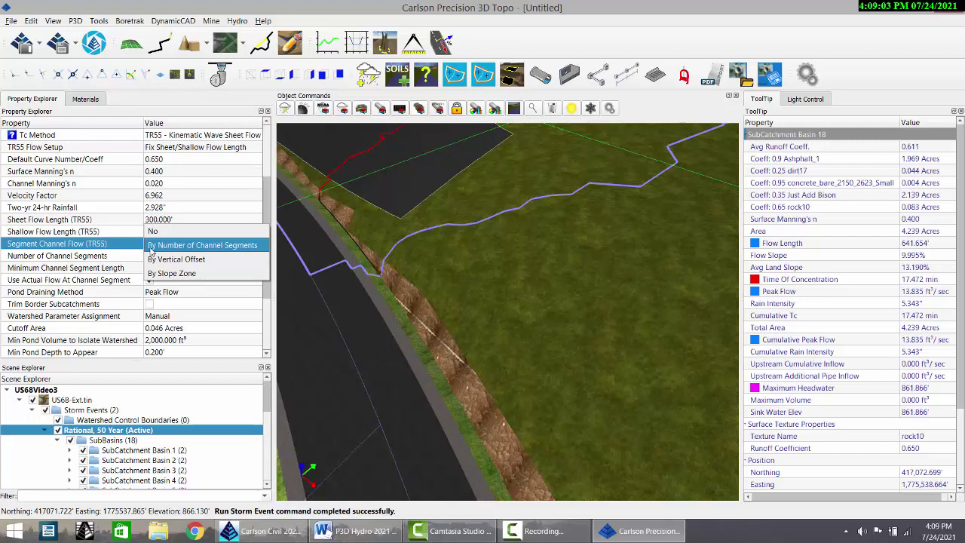
pyautogui.click(151, 249)
pyautogui.click(162, 249)
pyautogui.click(175, 259)
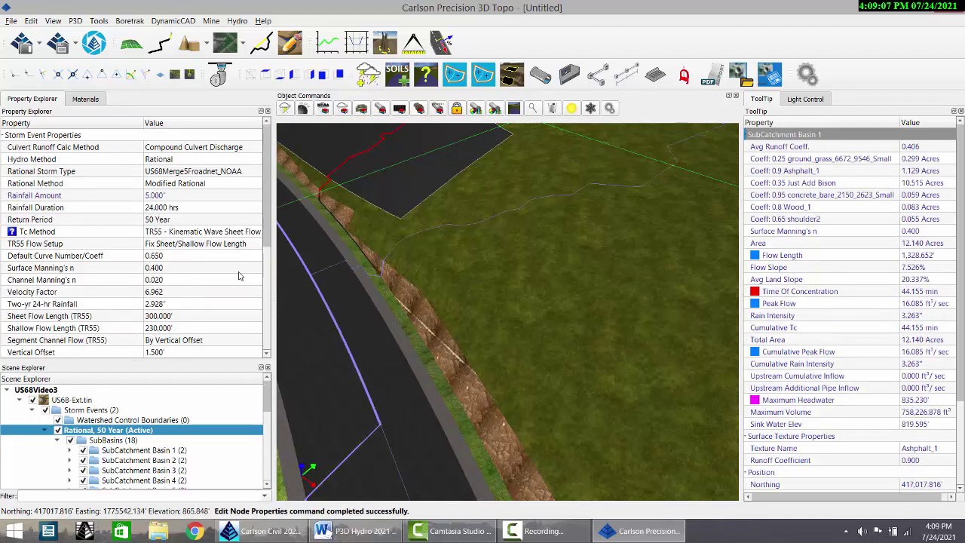
pyautogui.moveTo(265, 240); pyautogui.dragTo(263, 317)
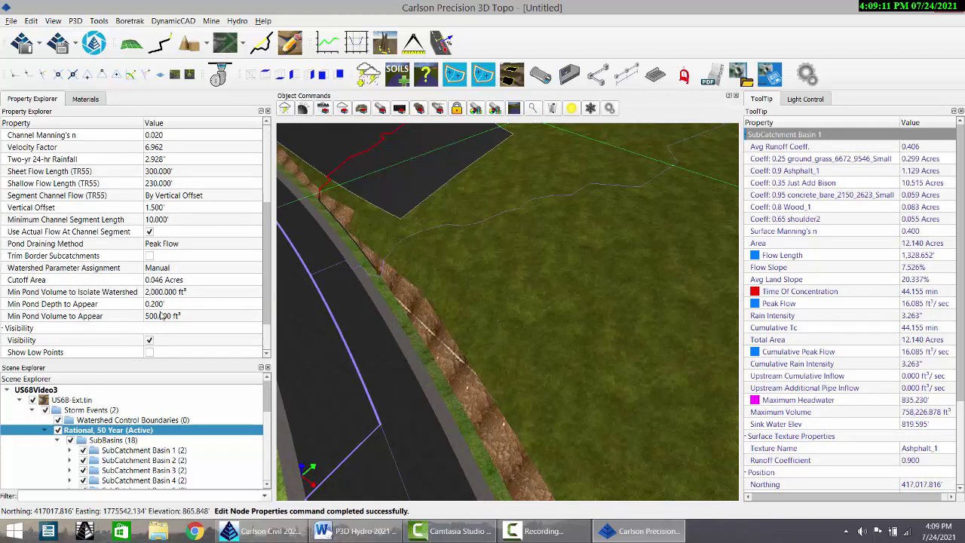
# - Combine SubCatchment Basin 1 beside the road with the adjoining hillside subbasin using Combine Subbasins
pyautogui.moveTo(499, 264); pyautogui.dragTo(541, 318, button='middle')
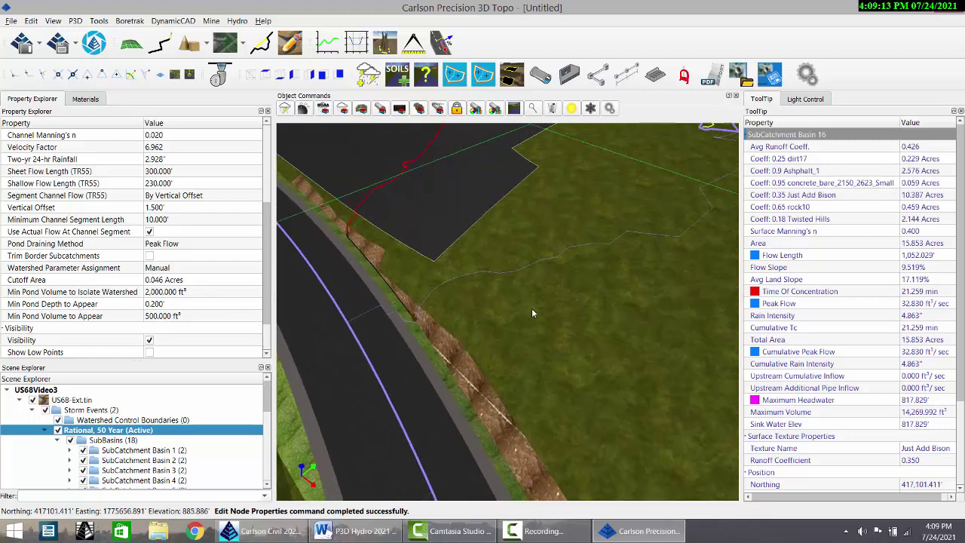
pyautogui.moveTo(540, 318); pyautogui.dragTo(562, 313)
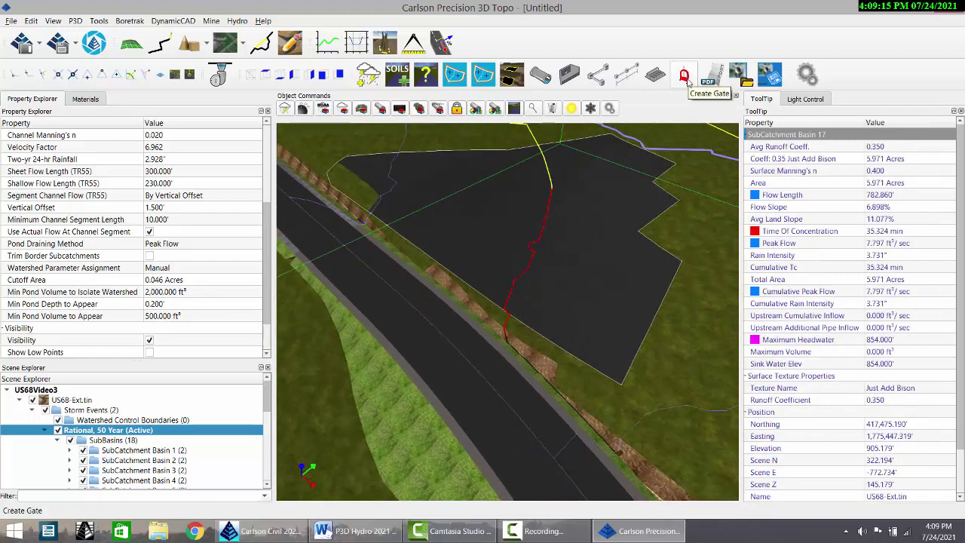
pyautogui.click(518, 374)
pyautogui.moveTo(617, 457); pyautogui.dragTo(548, 384)
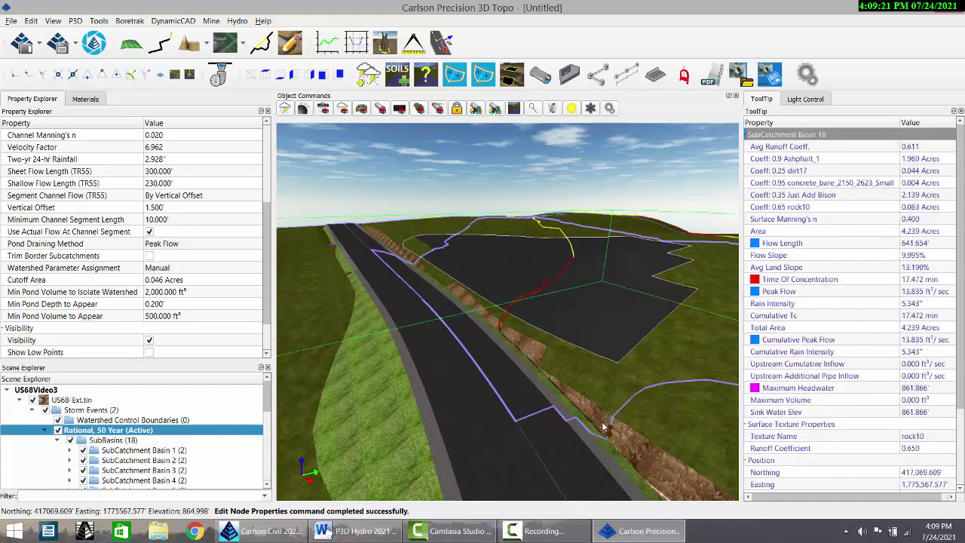
pyautogui.moveTo(414, 434); pyautogui.dragTo(470, 371)
pyautogui.scroll(-6, 471, 371)
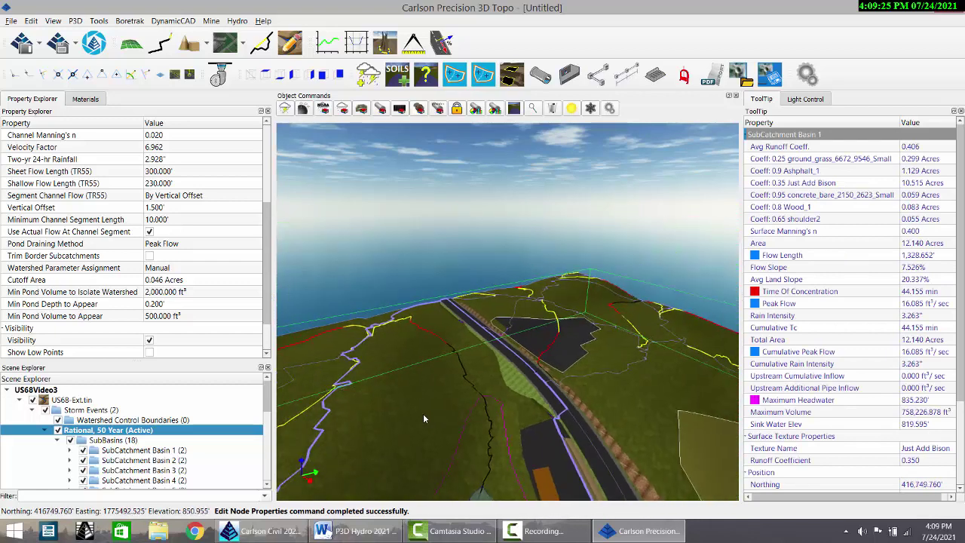
pyautogui.moveTo(424, 414); pyautogui.dragTo(430, 404)
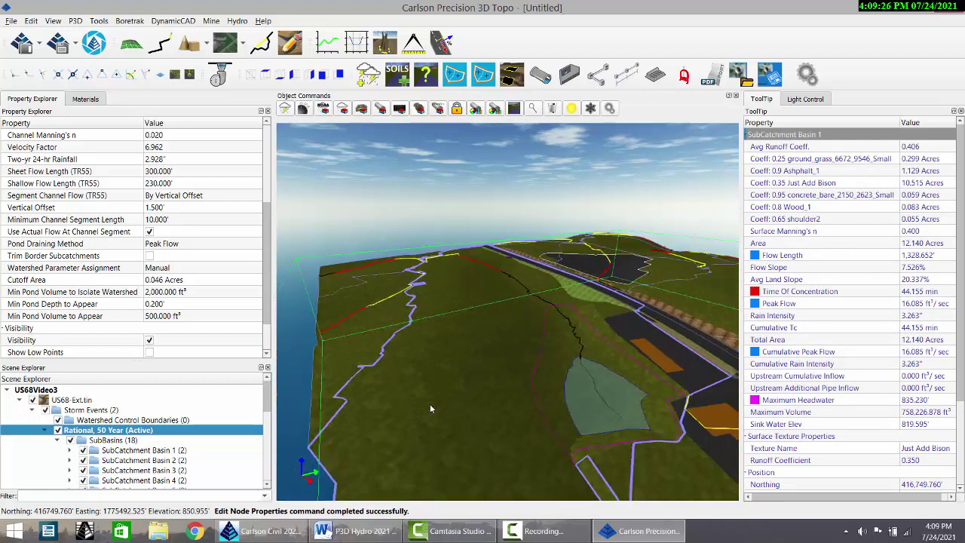
pyautogui.click(454, 76)
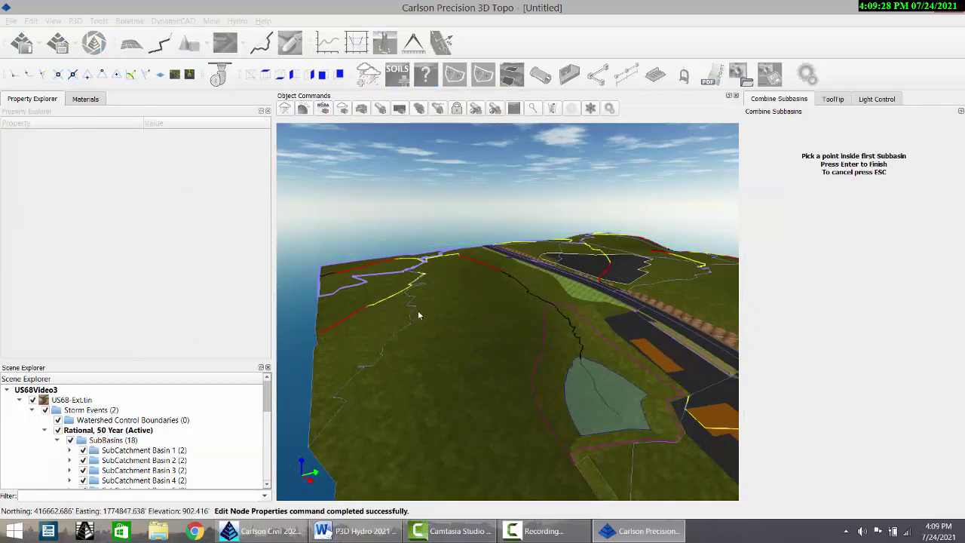
pyautogui.click(471, 374)
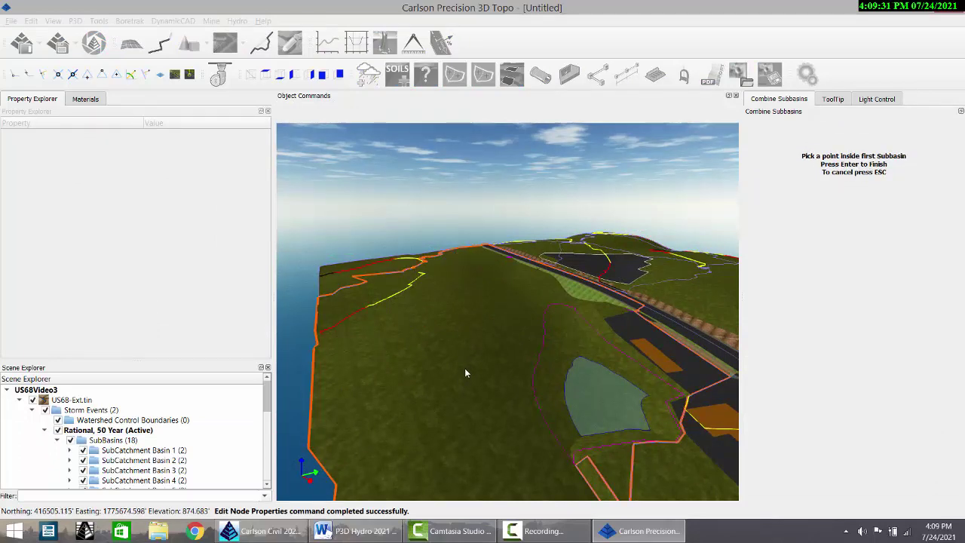